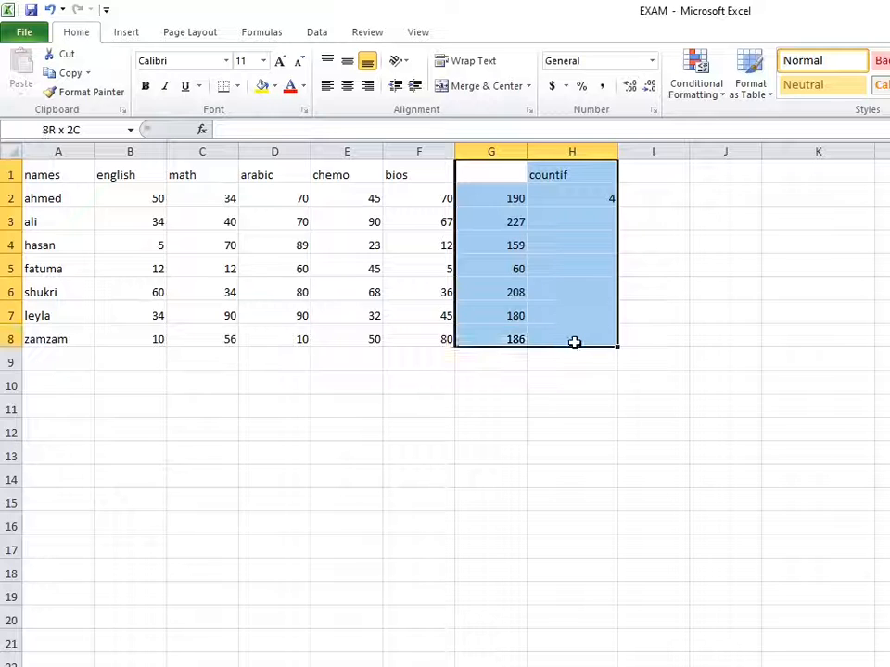
- Clear the contents of G1:H8 and enter the heading "sumif" in G1
key("Delete")
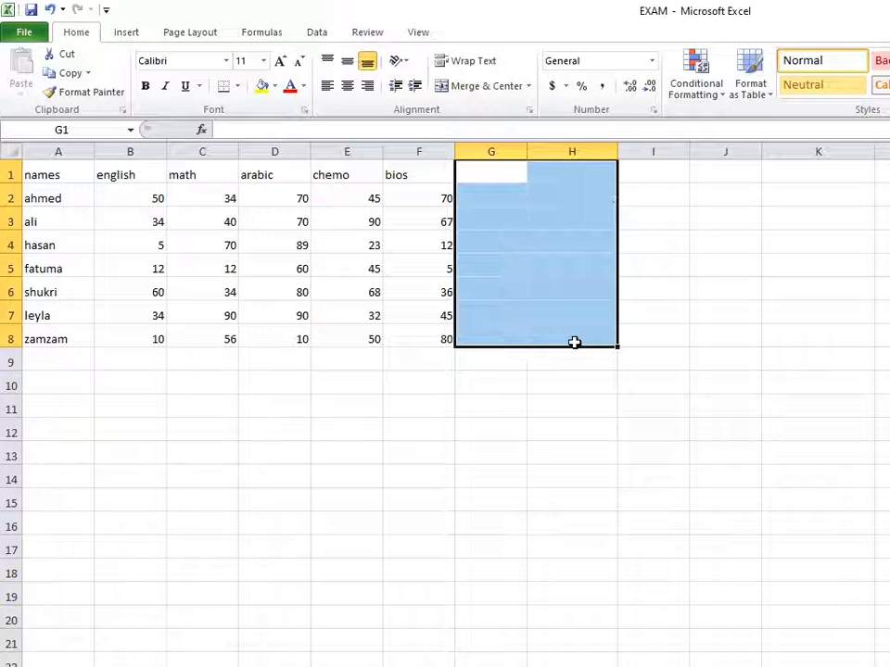
left_click(505, 189)
left_click(501, 176)
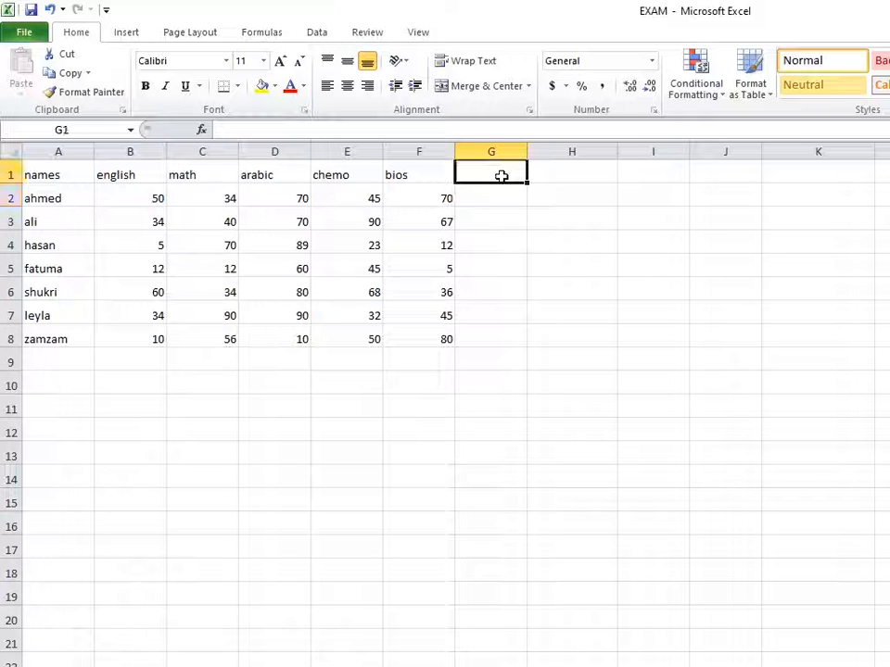
type("sumi")
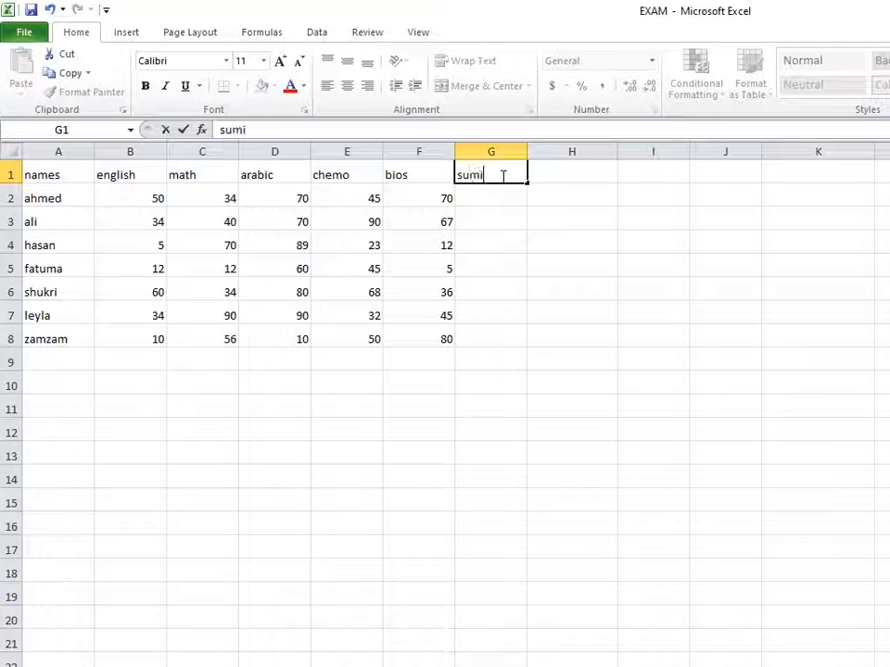
type("f")
- Enter the formula =SUMIF(B2:F2,">50") in G2 to add the first student's scores above 50
left_click(483, 200)
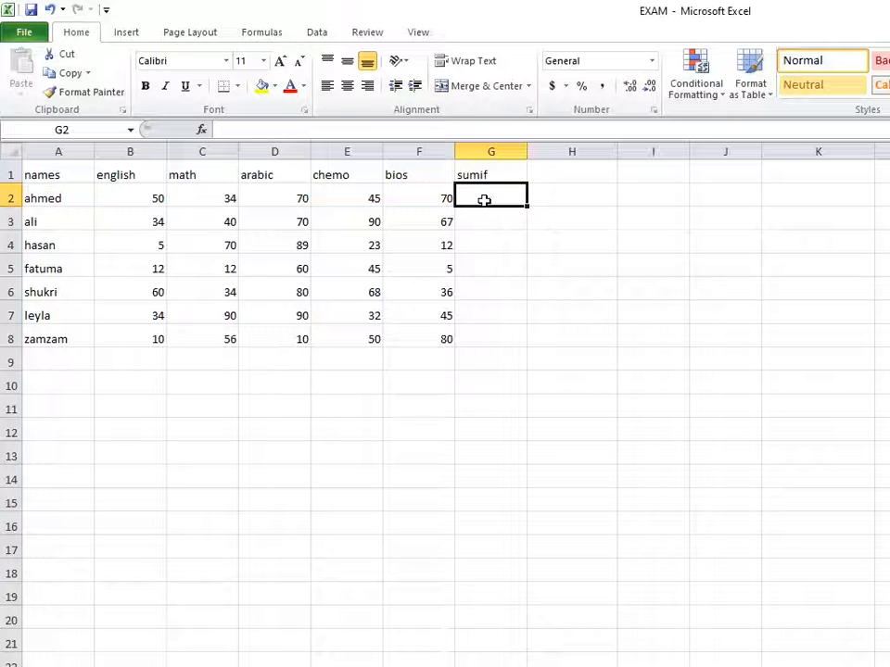
type("=")
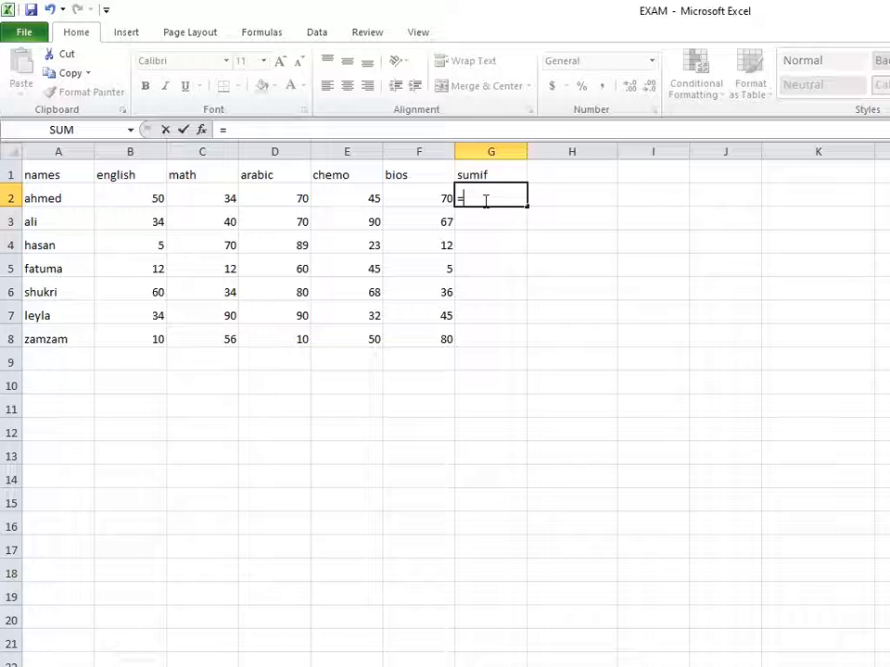
type("sum")
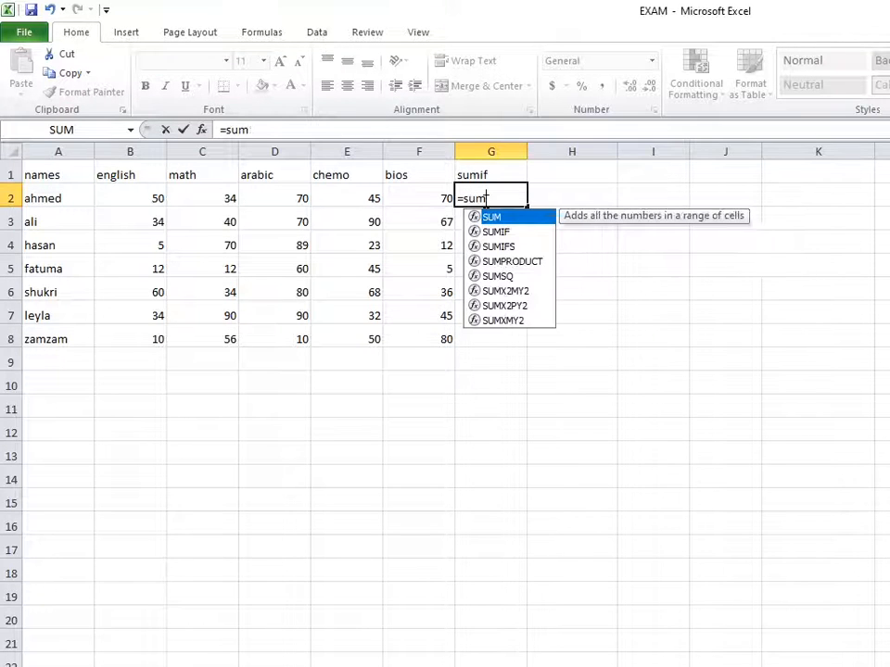
type("if(")
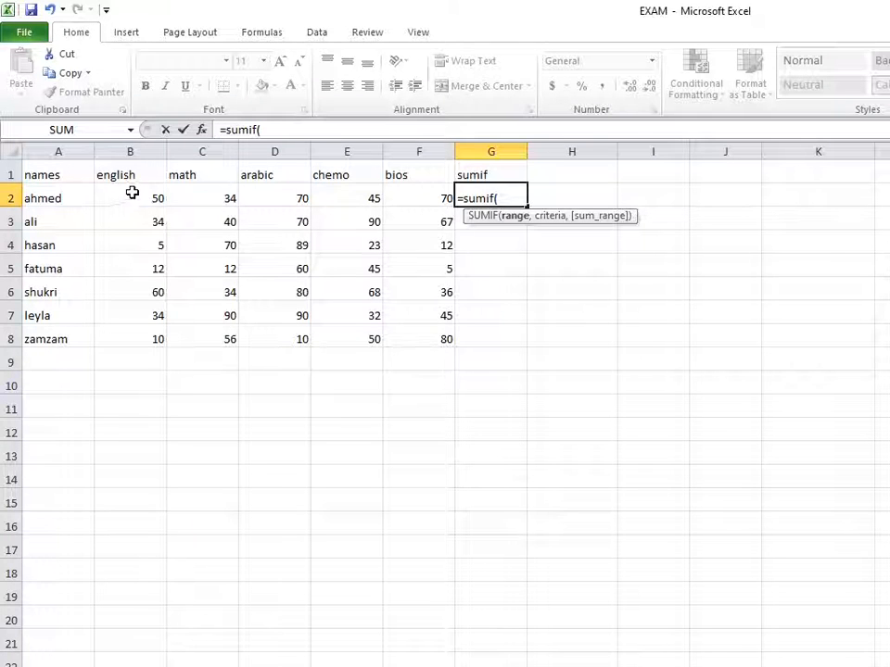
left_click(135, 197)
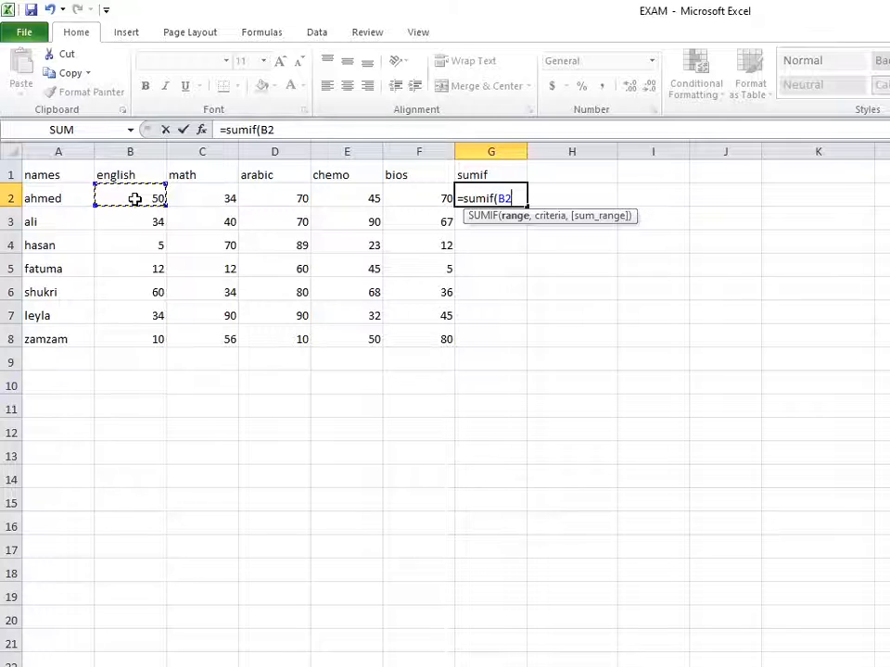
left_click_drag(134, 198, 445, 206)
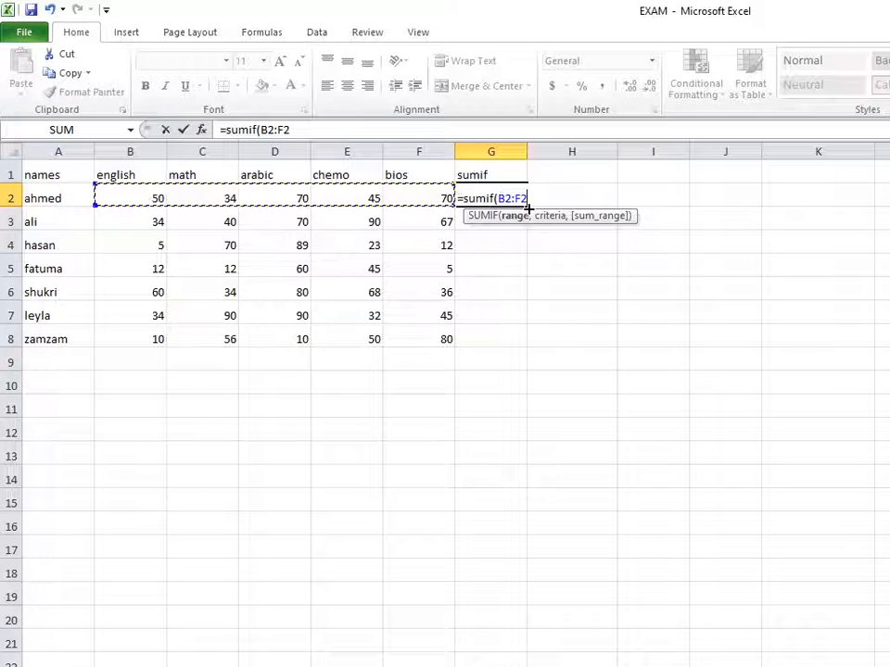
type(",")
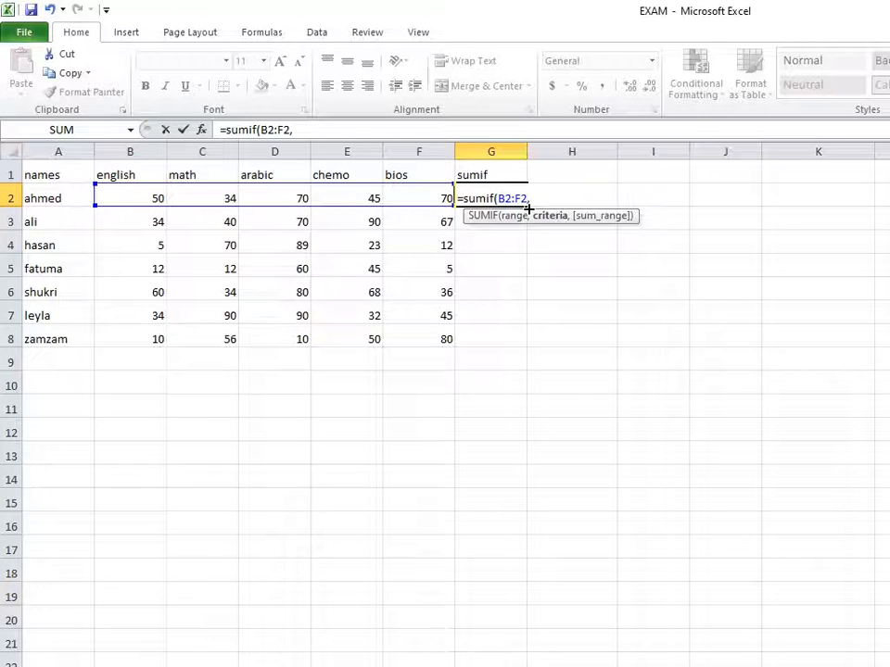
type("\"")
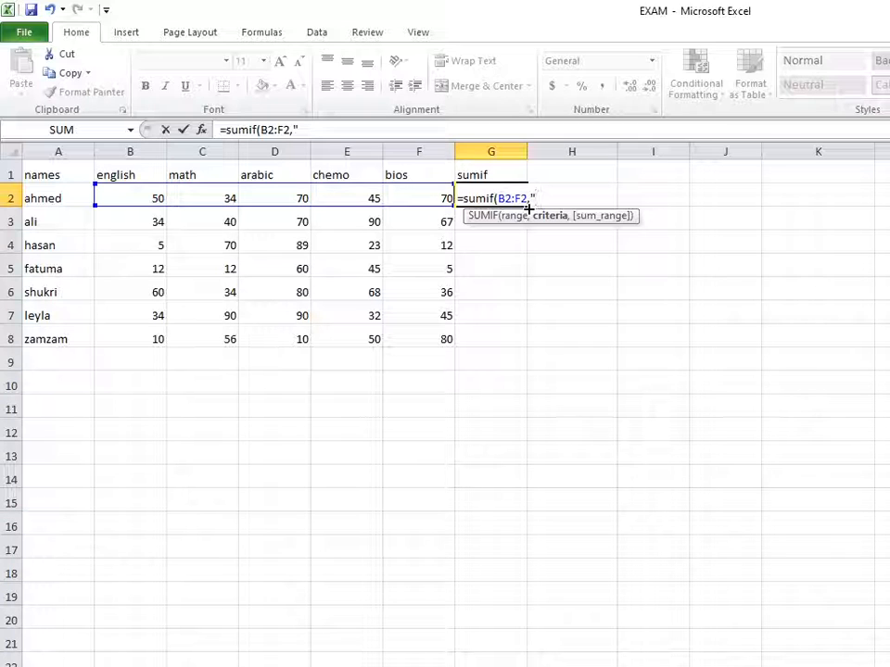
type(">50")
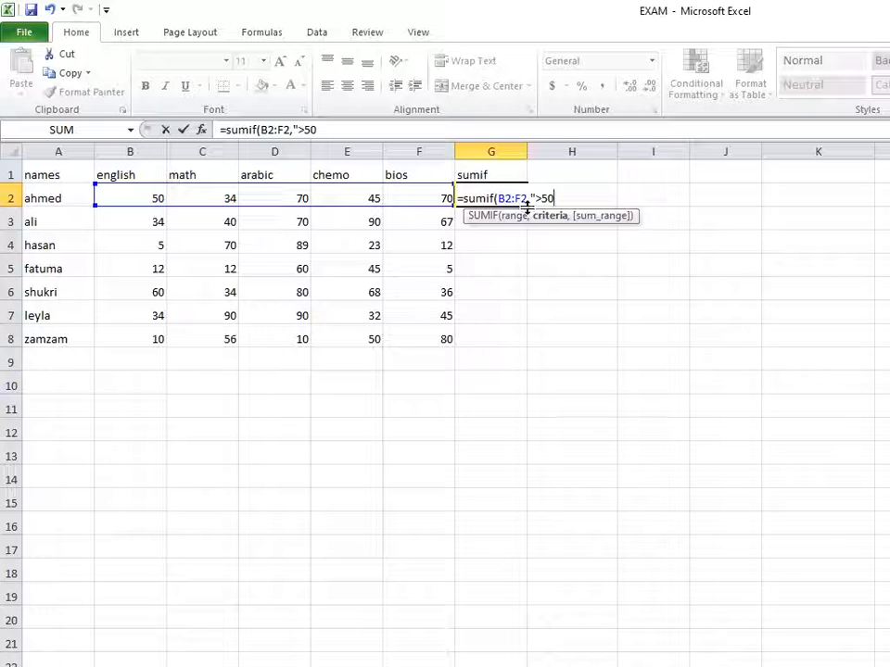
type("\")")
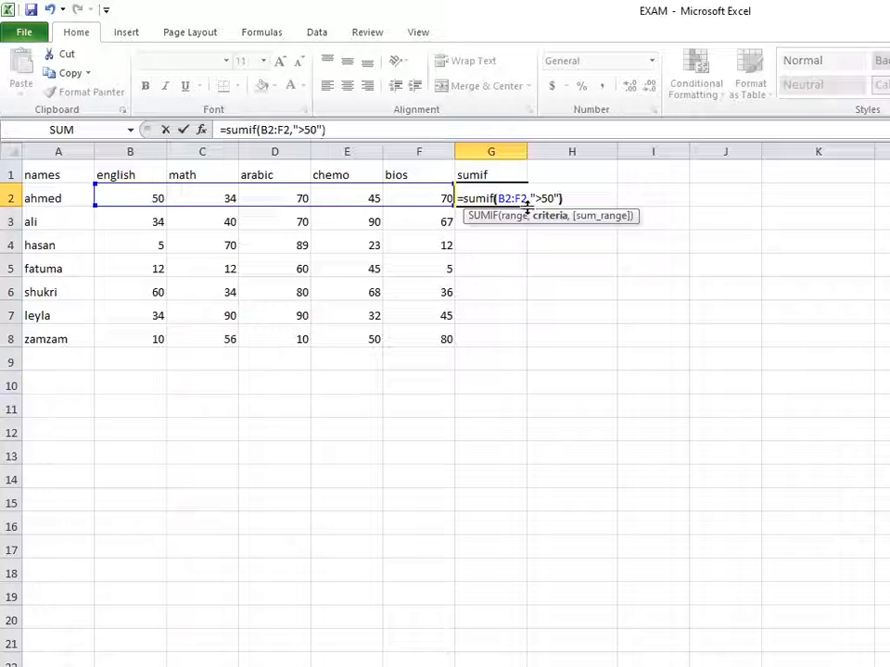
key("Return")
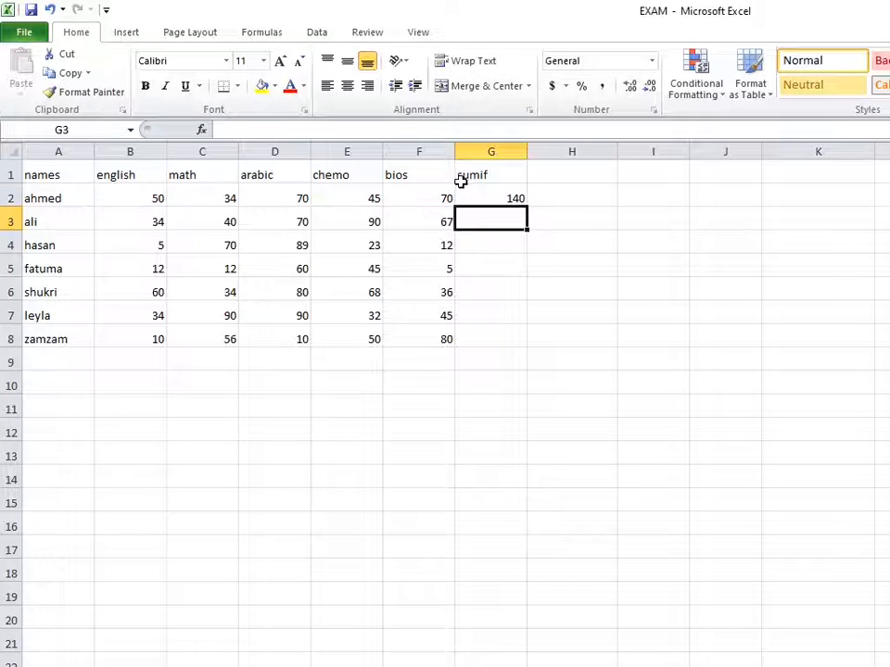
- Change the SUMIF criterion in G2 to ">=50" and fill the formula down through G8
left_click(510, 198)
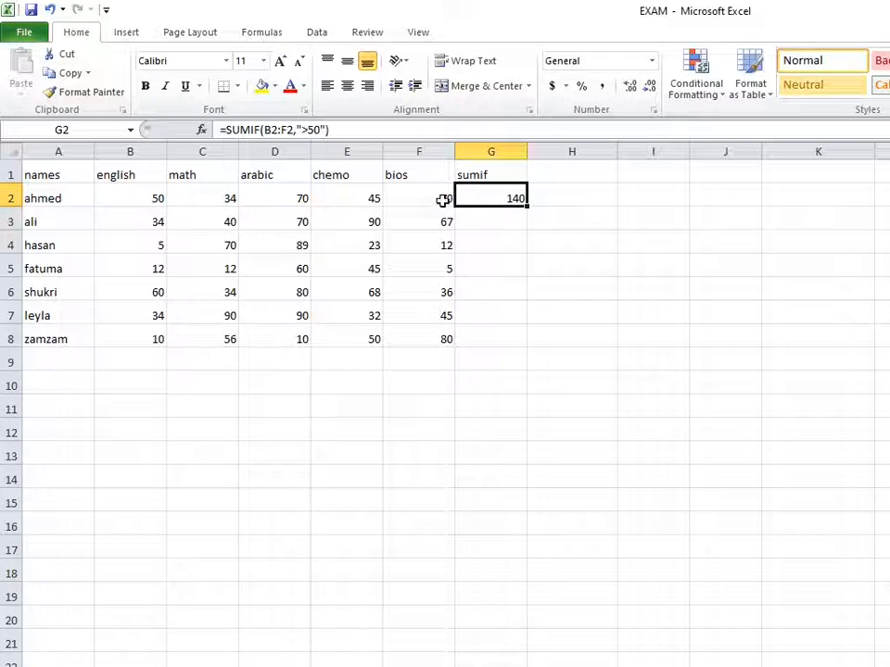
left_click(443, 199)
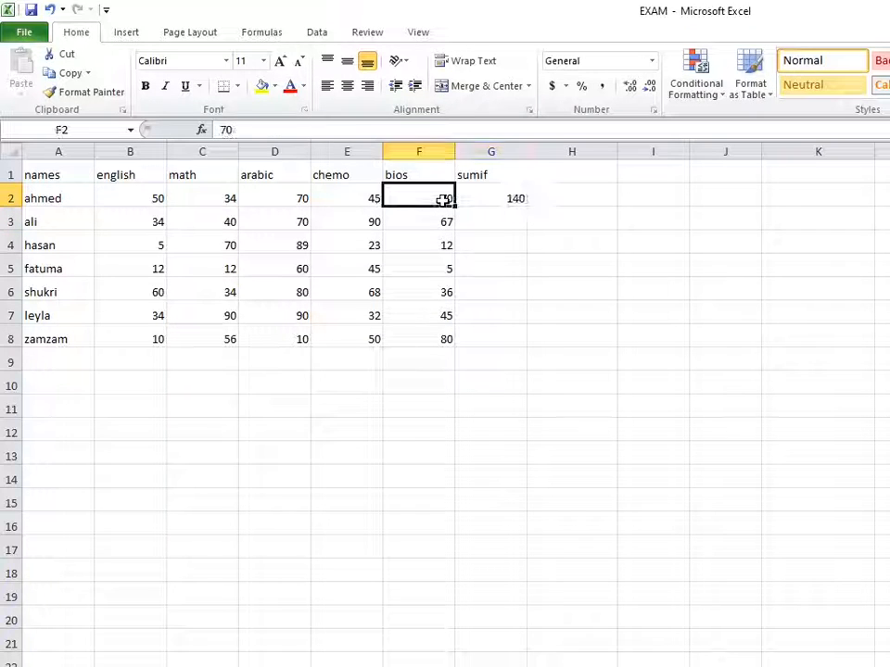
left_click(299, 197)
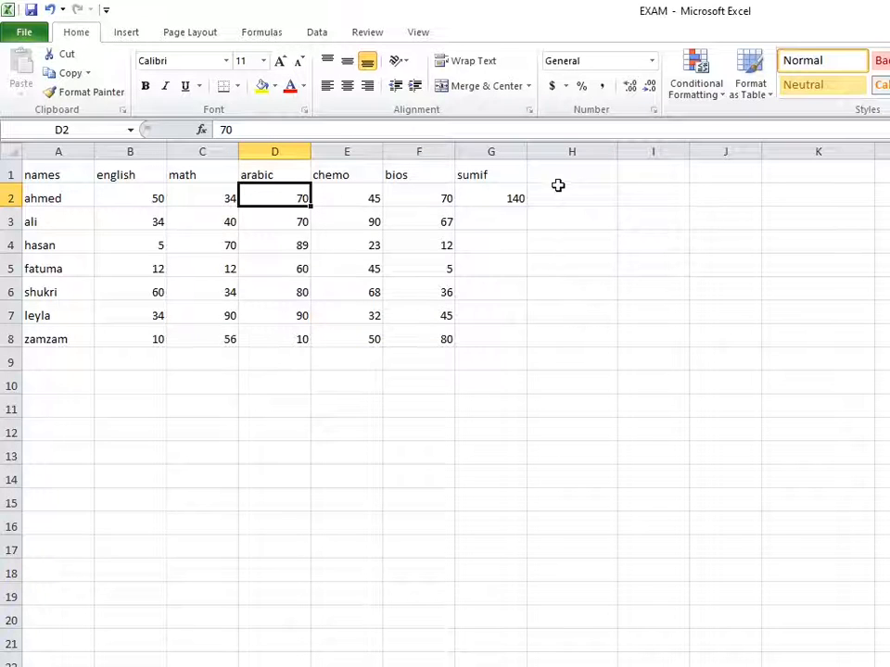
left_click(512, 198)
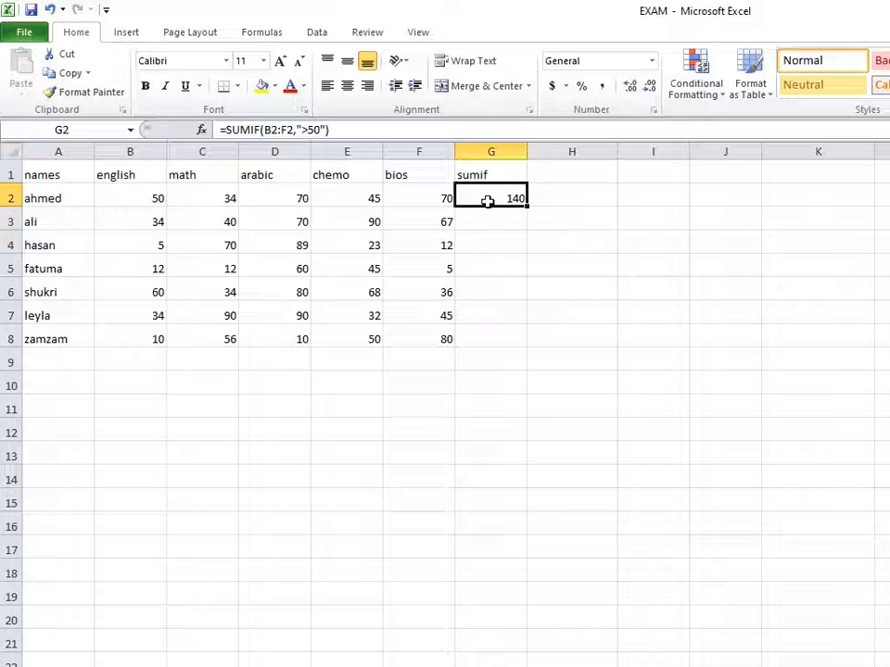
double_click(487, 200)
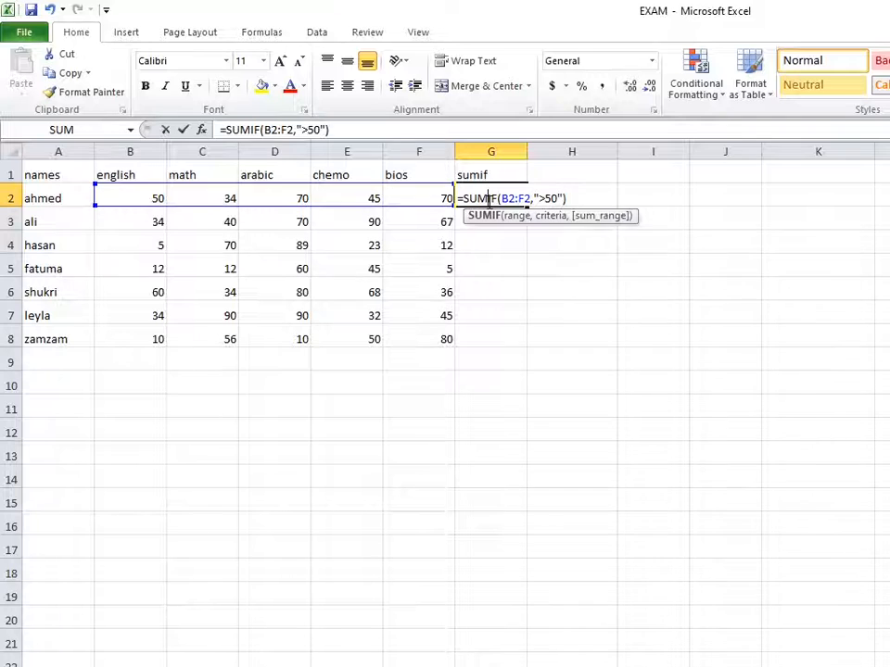
left_click(546, 198)
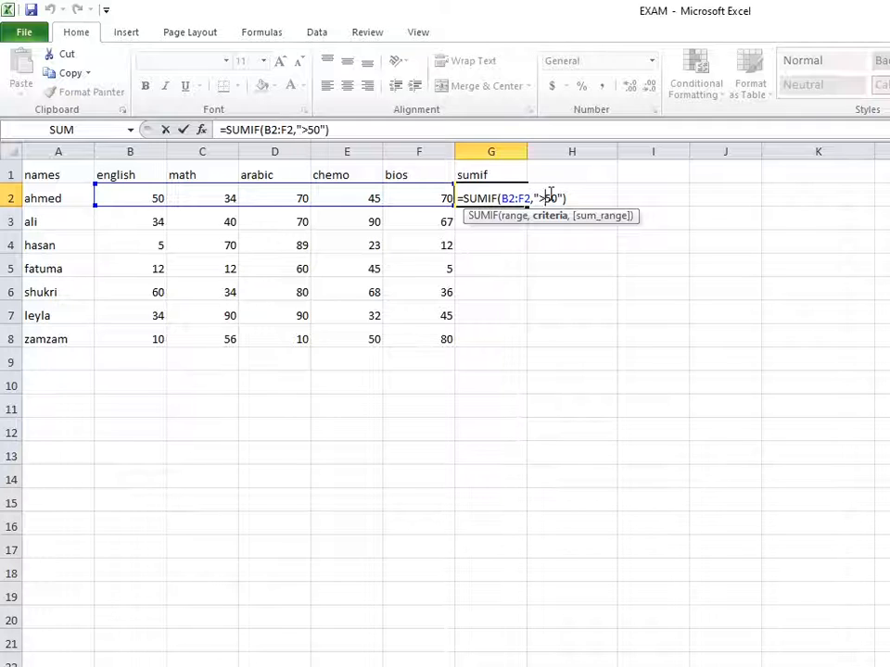
type("=")
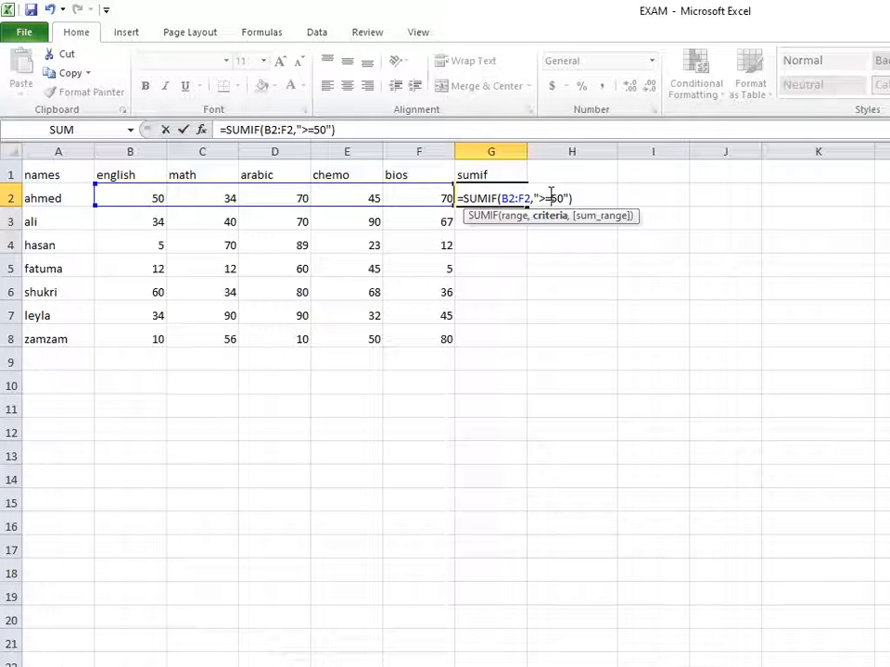
key("Return")
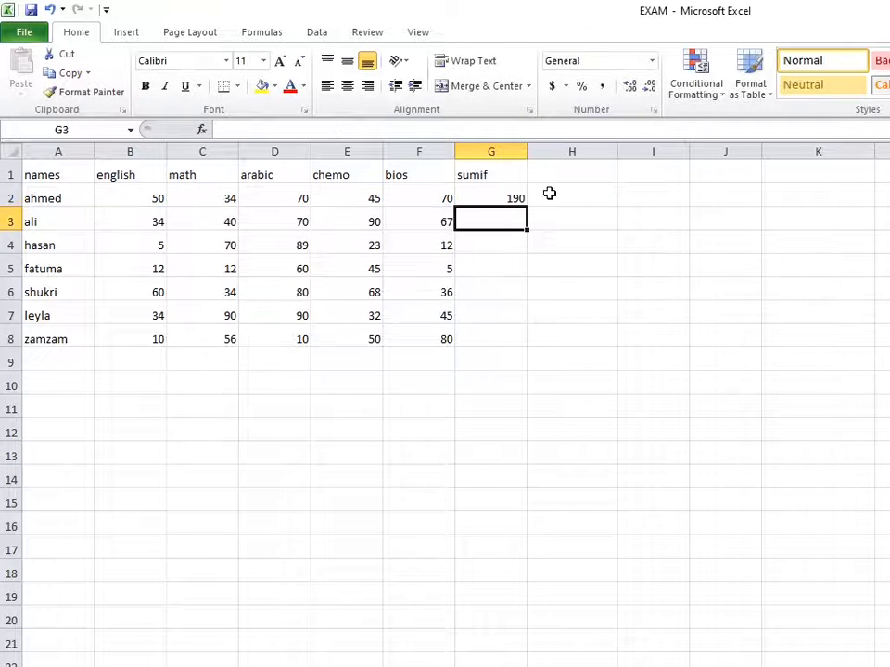
left_click(508, 192)
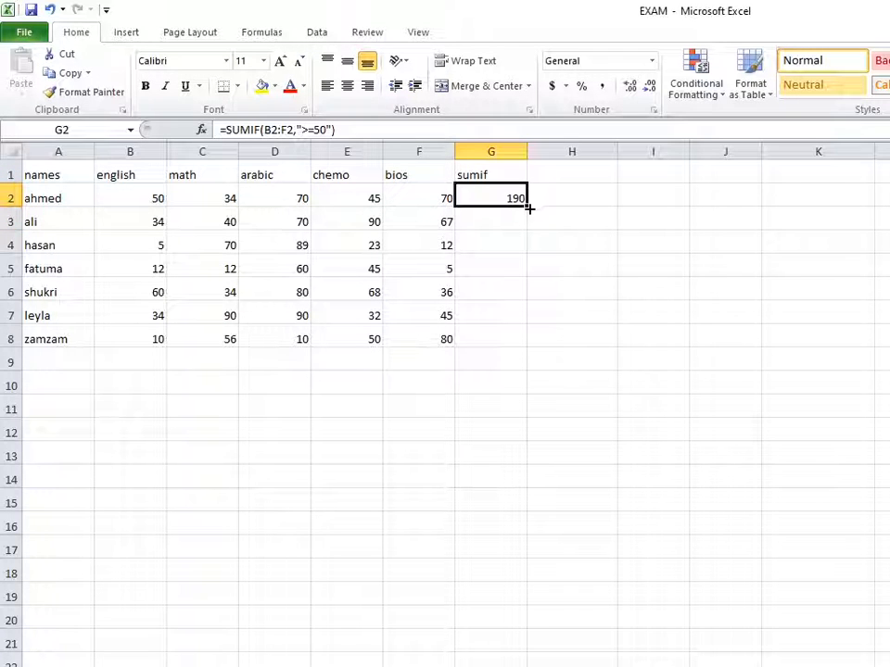
left_click_drag(529, 207, 522, 346)
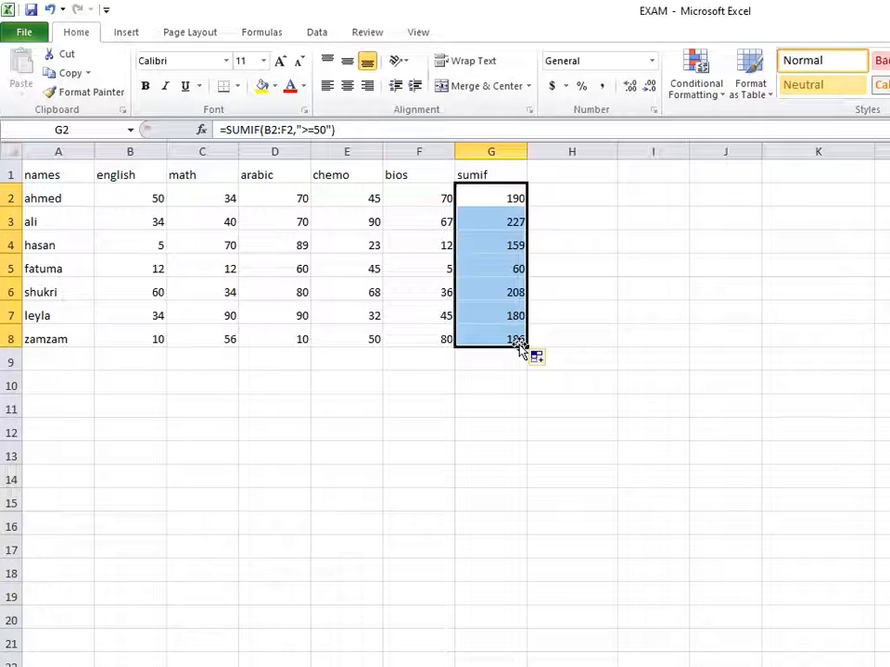
- Enter the heading "countif" in H1
left_click(567, 174)
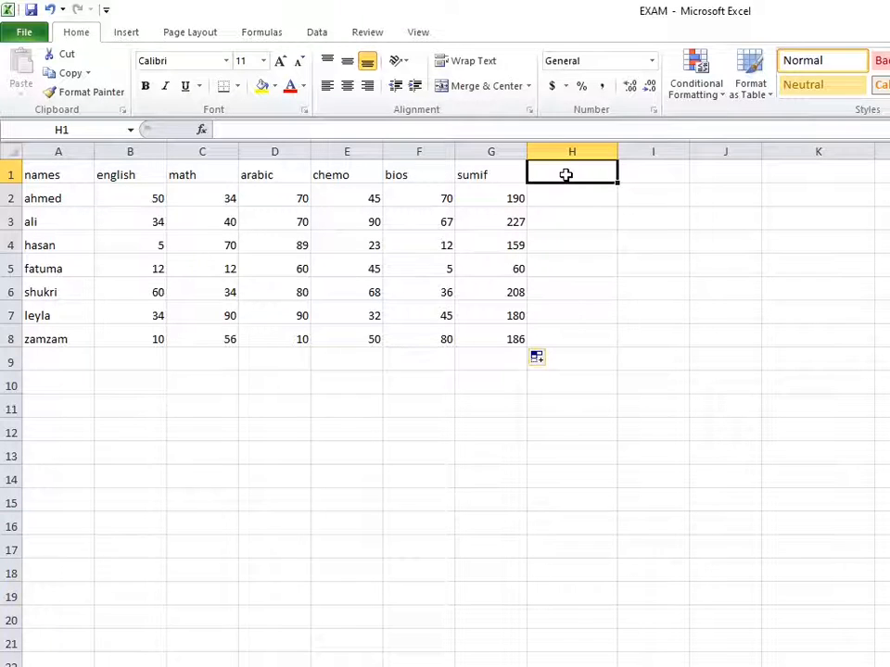
type("countif")
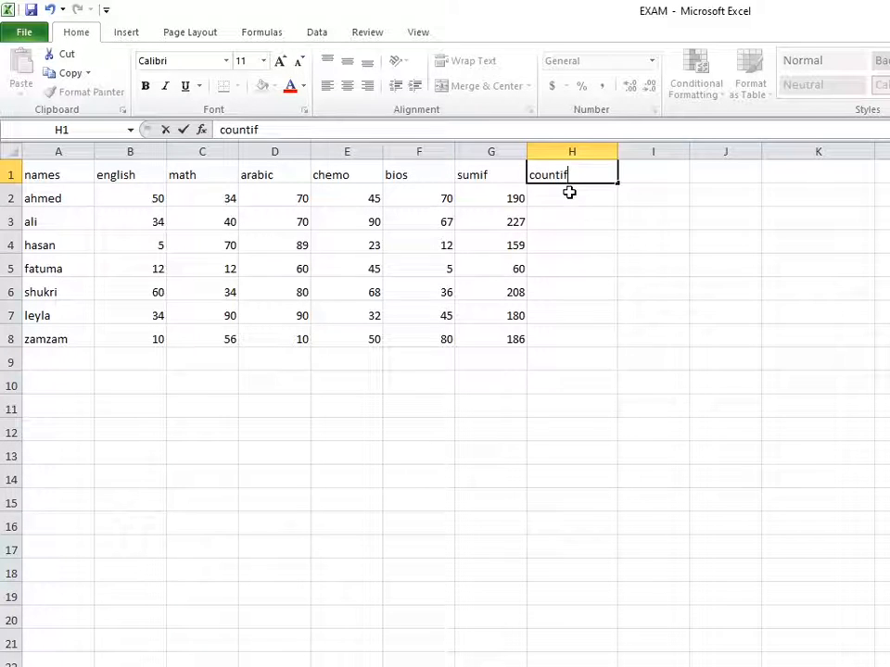
left_click(568, 191)
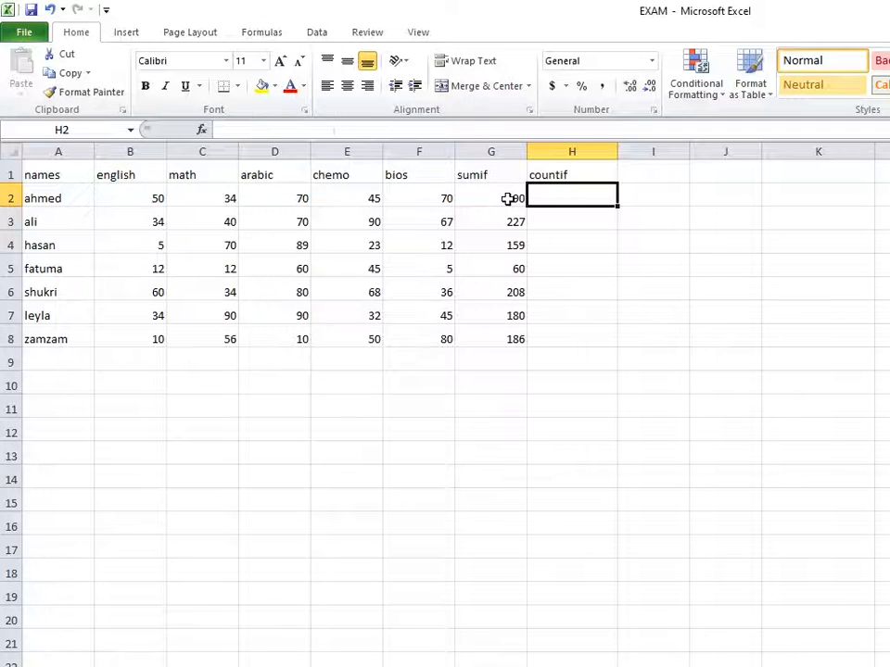
key("Left")
key("Left")
key("Left")
key("Left")
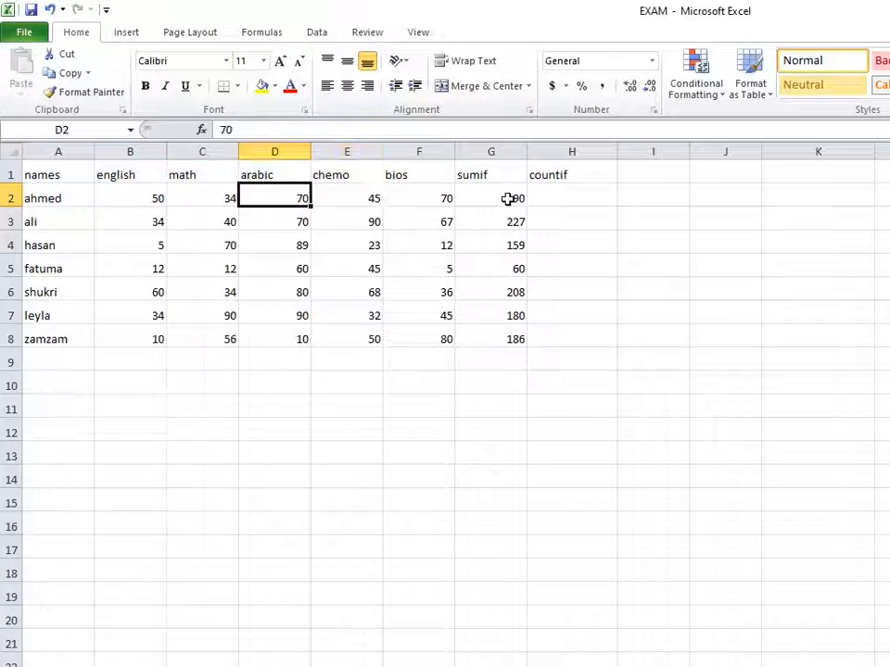
key("Left")
key("Left")
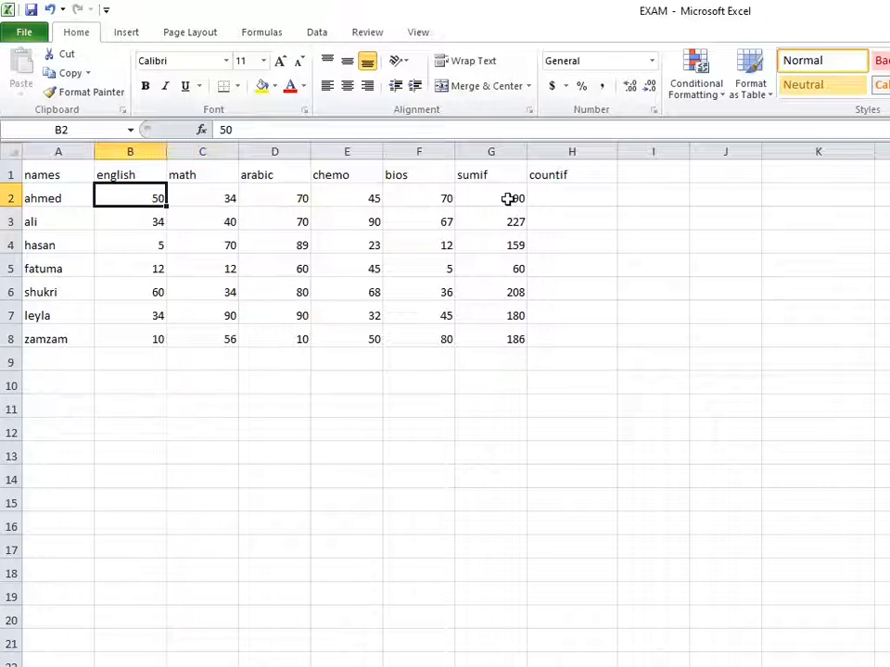
- Enter the formula =COUNTIF(B2:G2,">50") in H2 to count the first student's values above 50
left_click(558, 198)
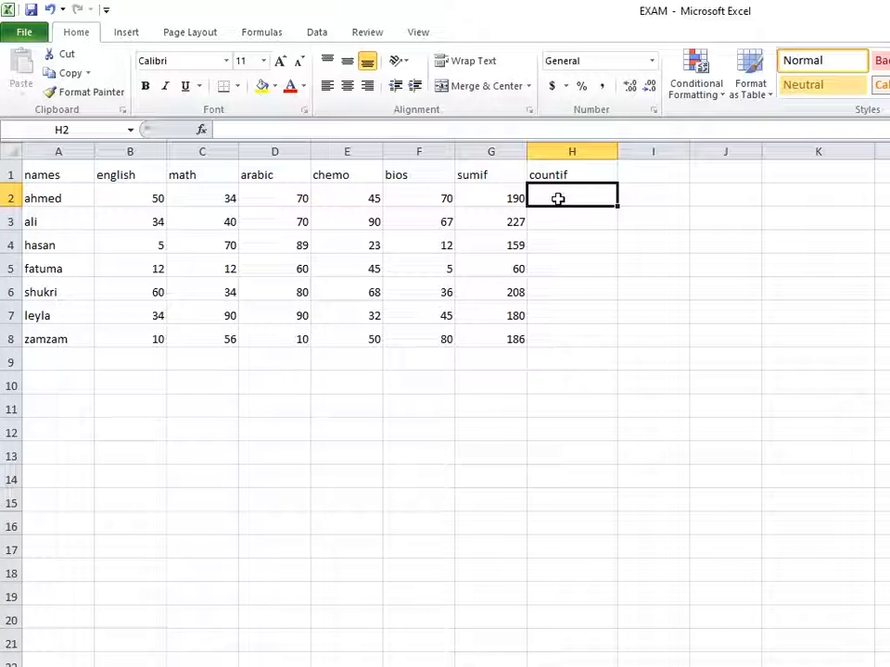
type("=c")
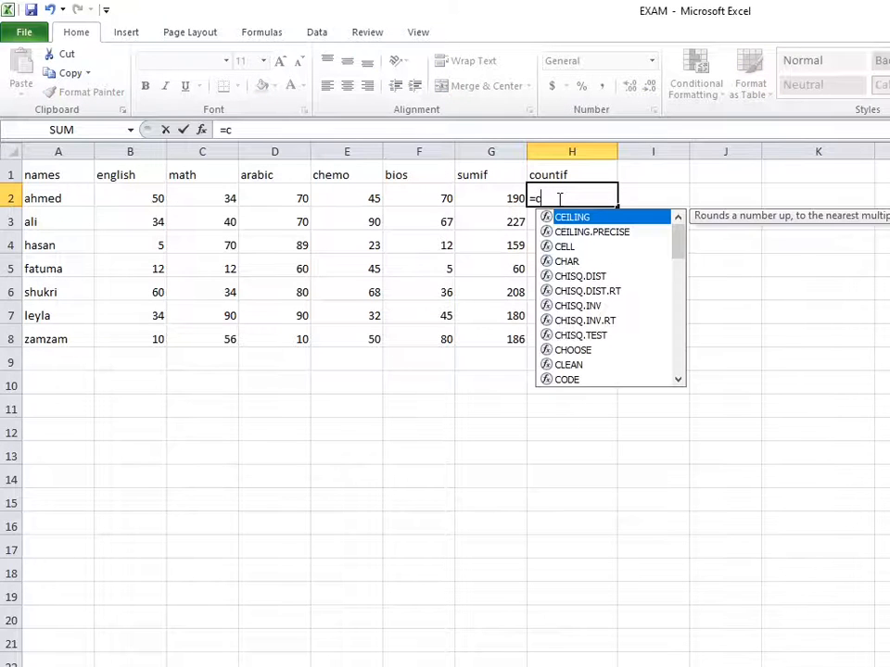
type("ount")
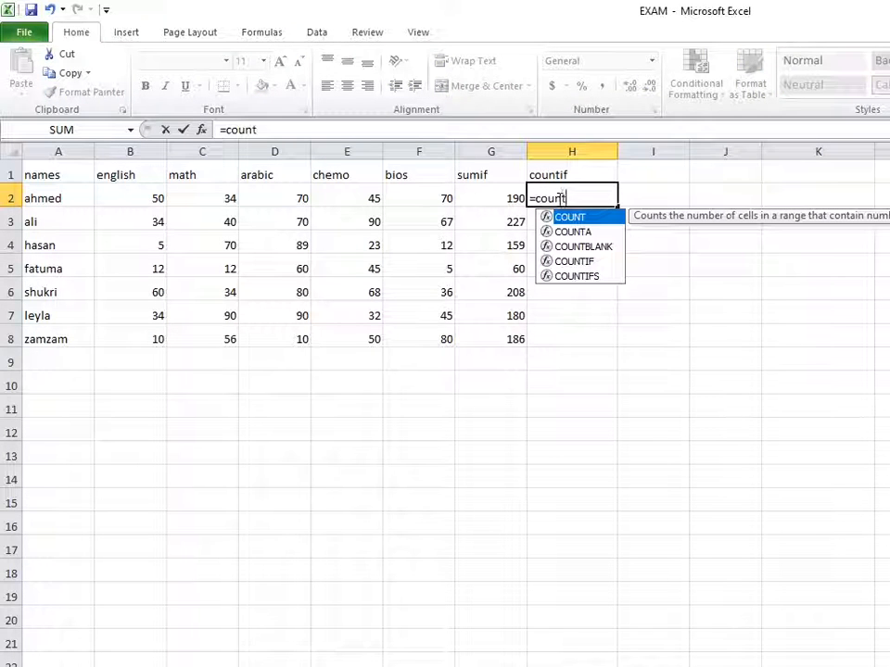
type("if")
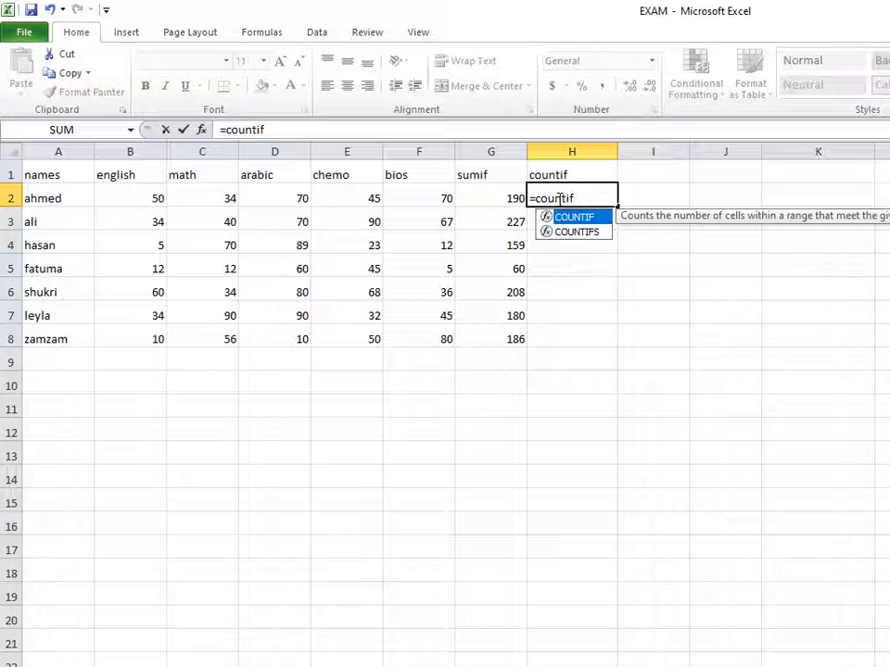
type("(")
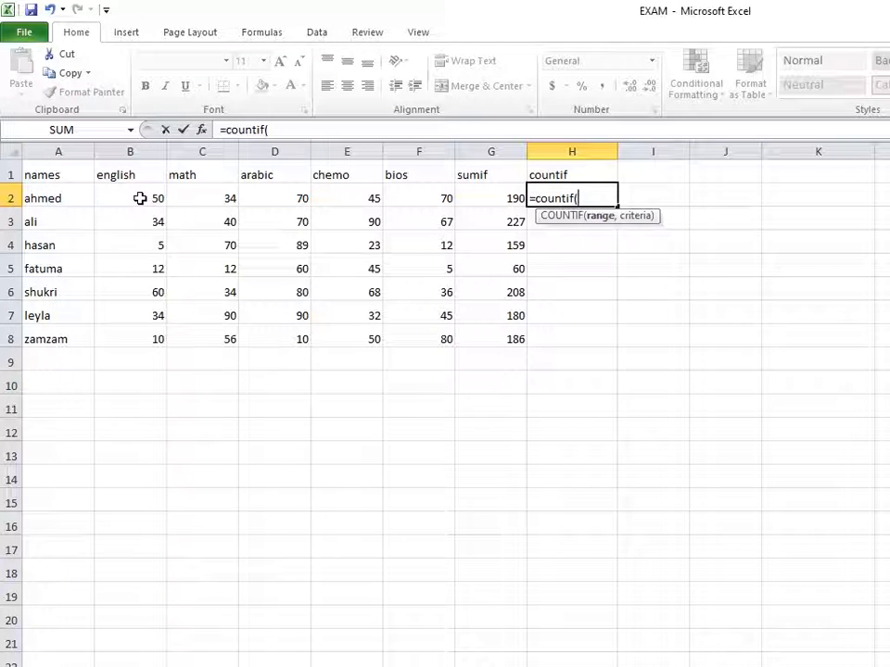
left_click_drag(140, 199, 490, 197)
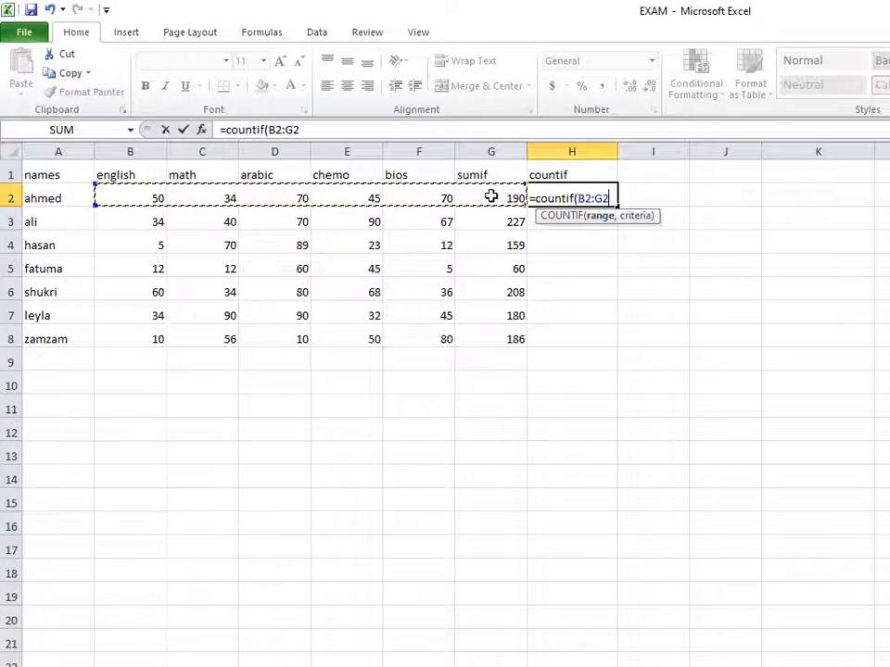
type(",")
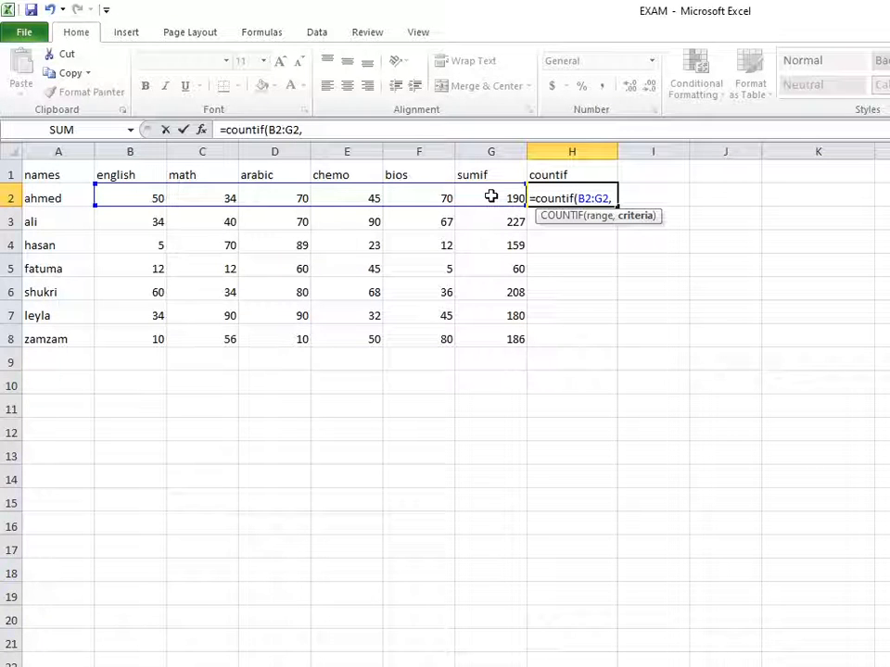
type("\"")
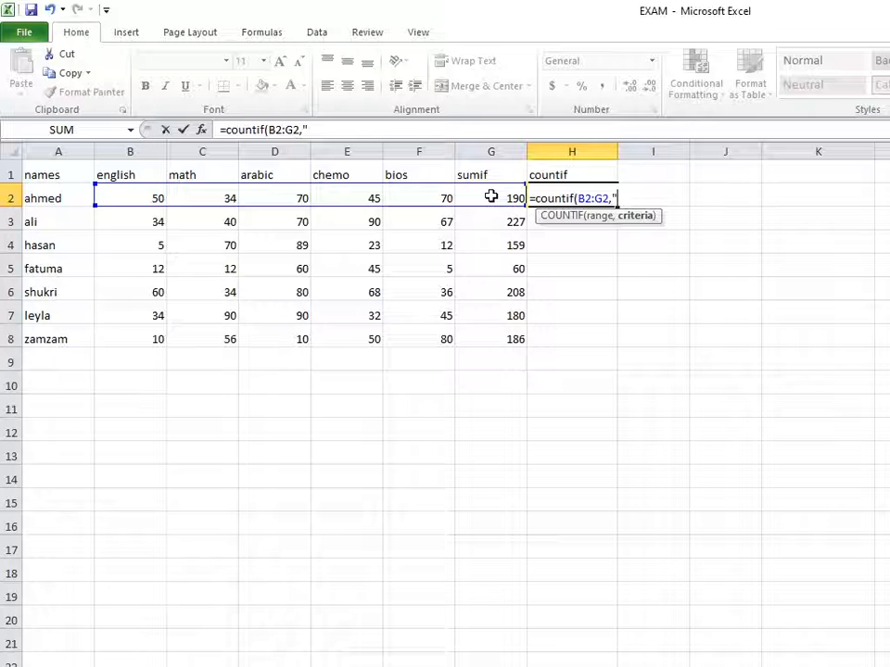
type(">")
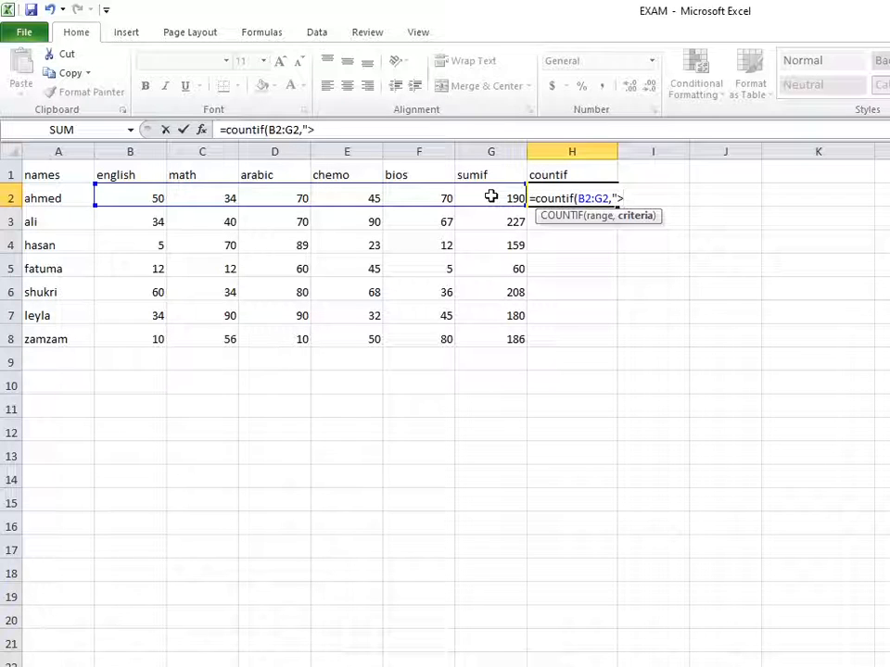
type("50")
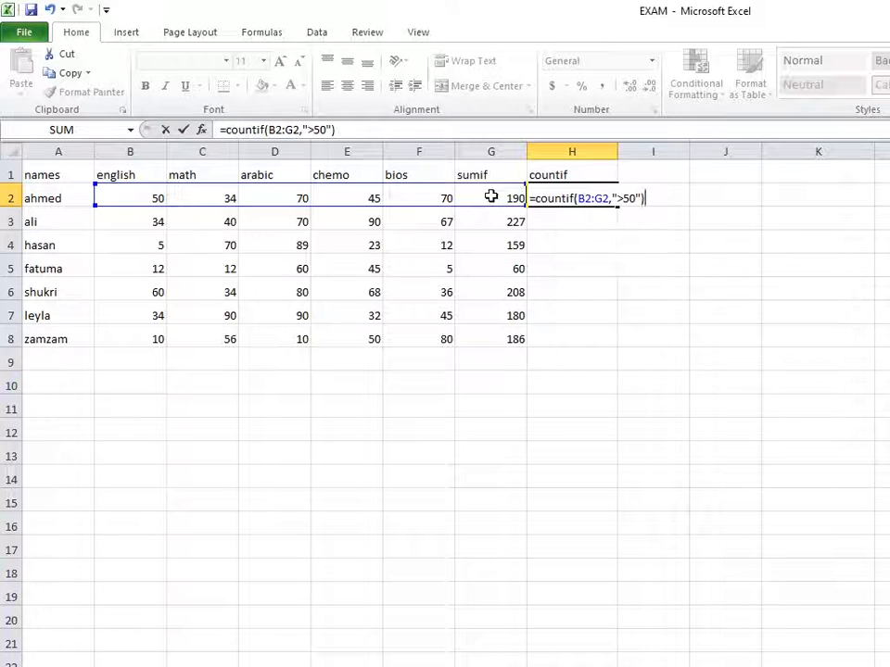
key("Return")
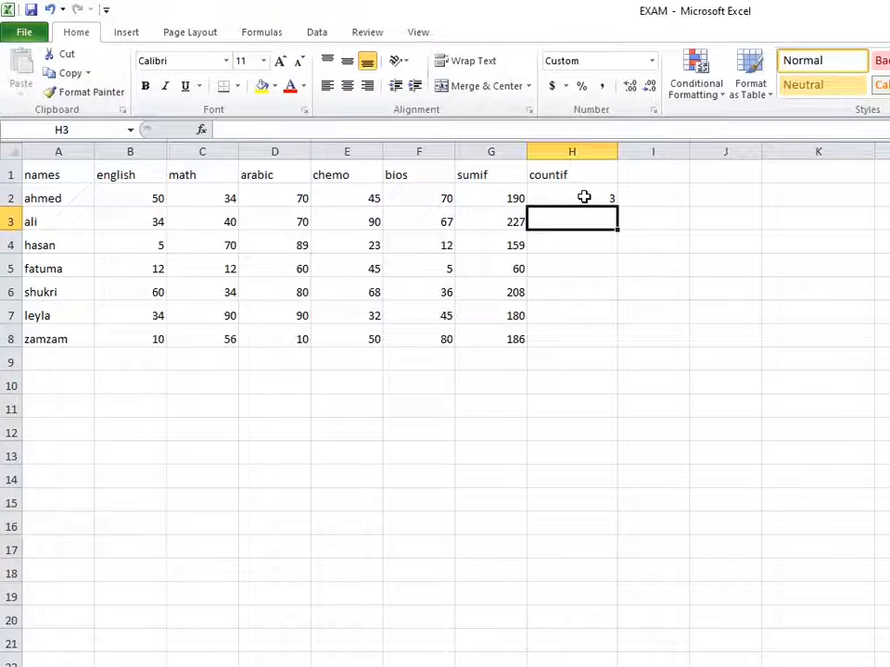
- Check the first student's marks and change the COUNTIF criterion in H2 to ">=50"
left_click(514, 198)
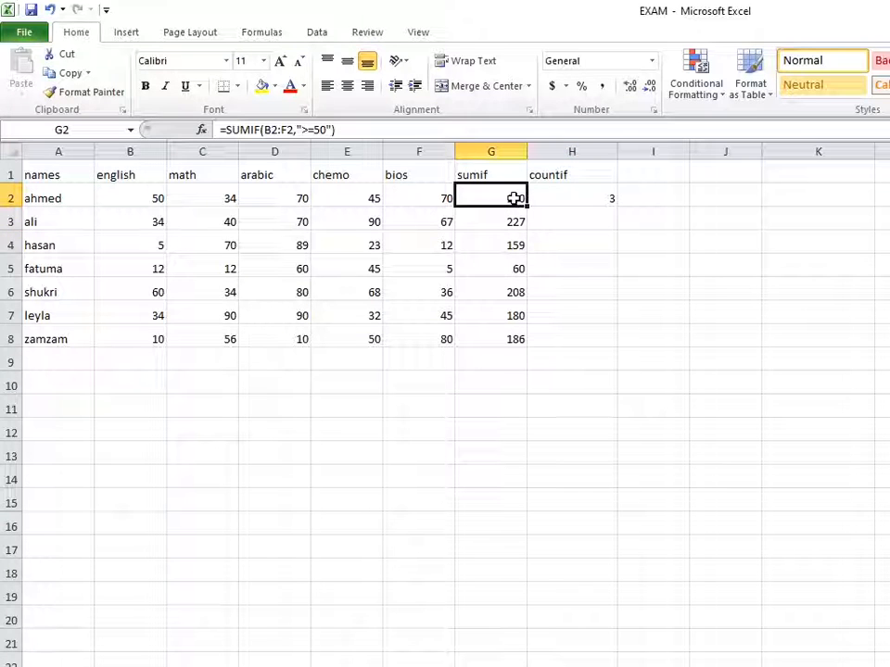
left_click(441, 200)
left_click(296, 200)
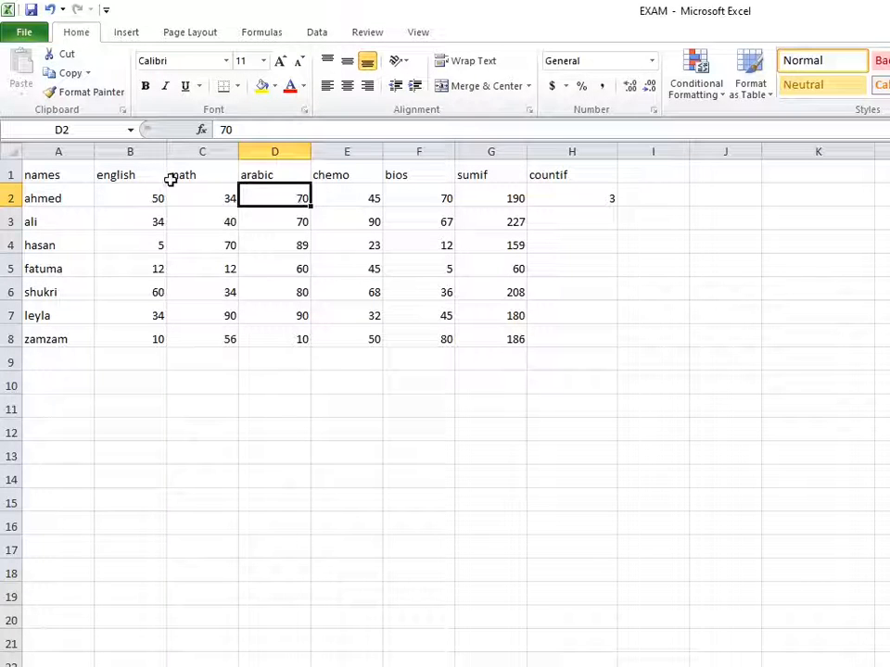
left_click(150, 203)
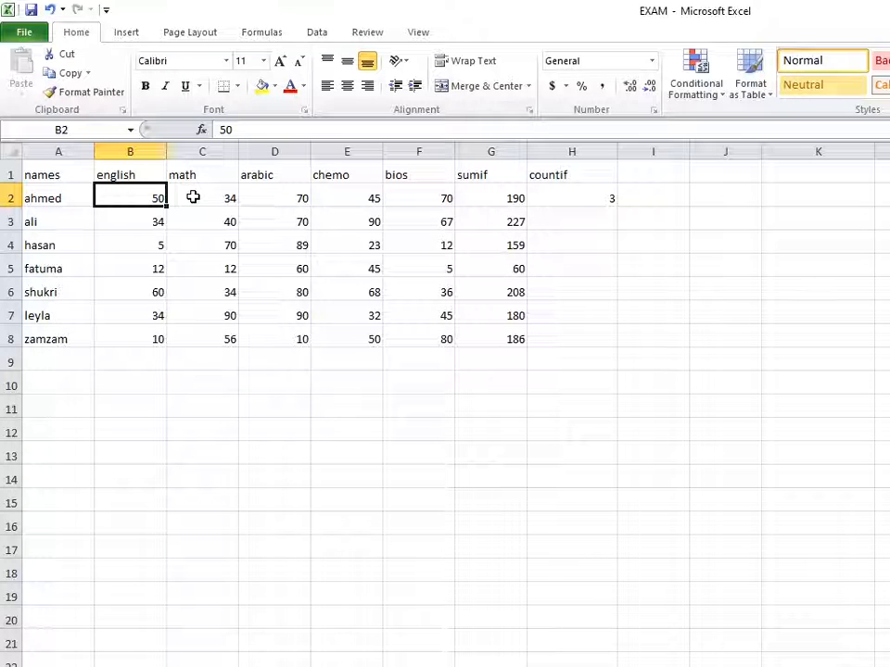
left_click(589, 199)
double_click(589, 198)
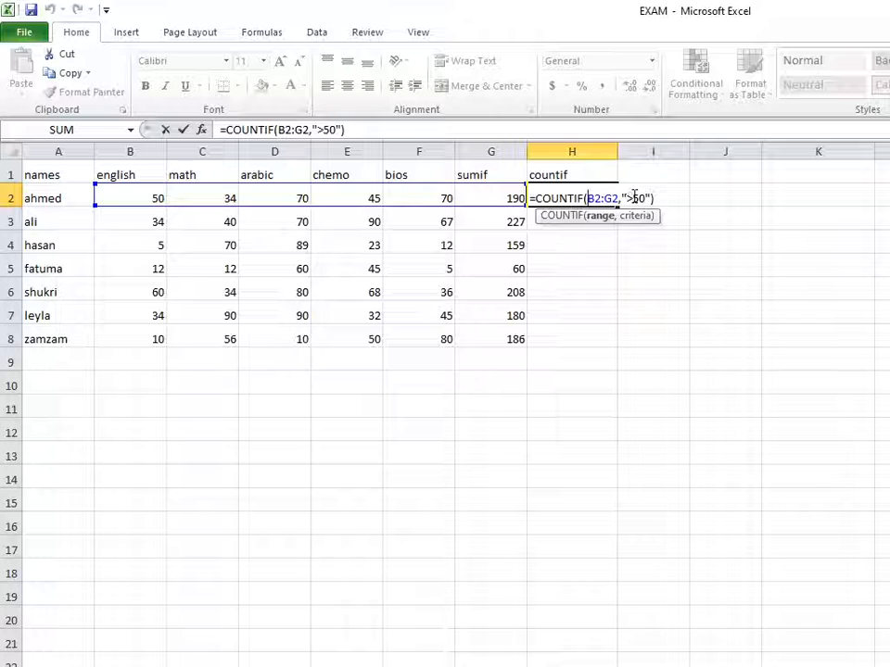
left_click(635, 198)
type("=")
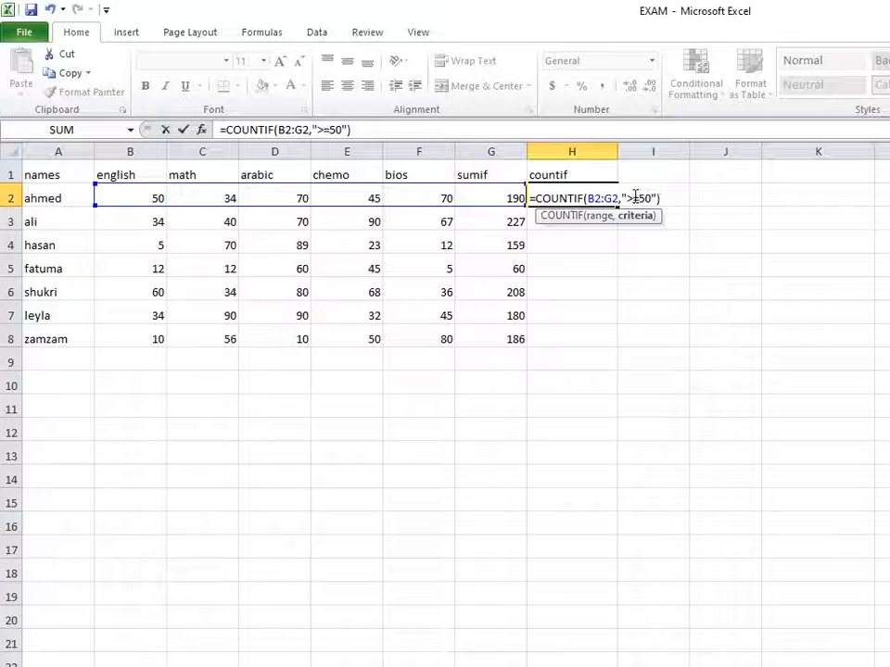
key("Return")
left_click(585, 193)
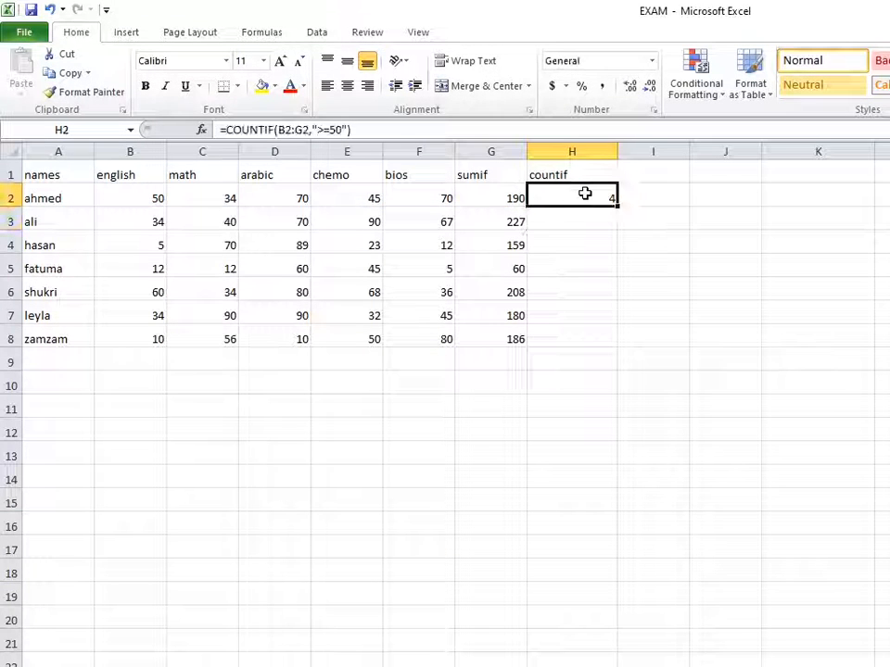
- Recheck the first student's counted marks and fill the COUNTIF formula from H2 down through H8
left_click(500, 194)
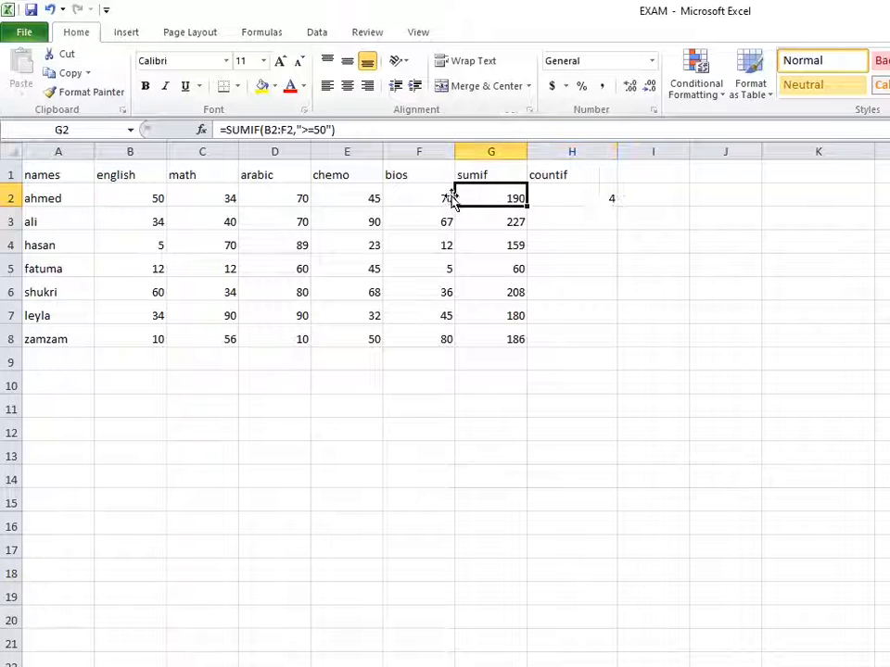
left_click(445, 196)
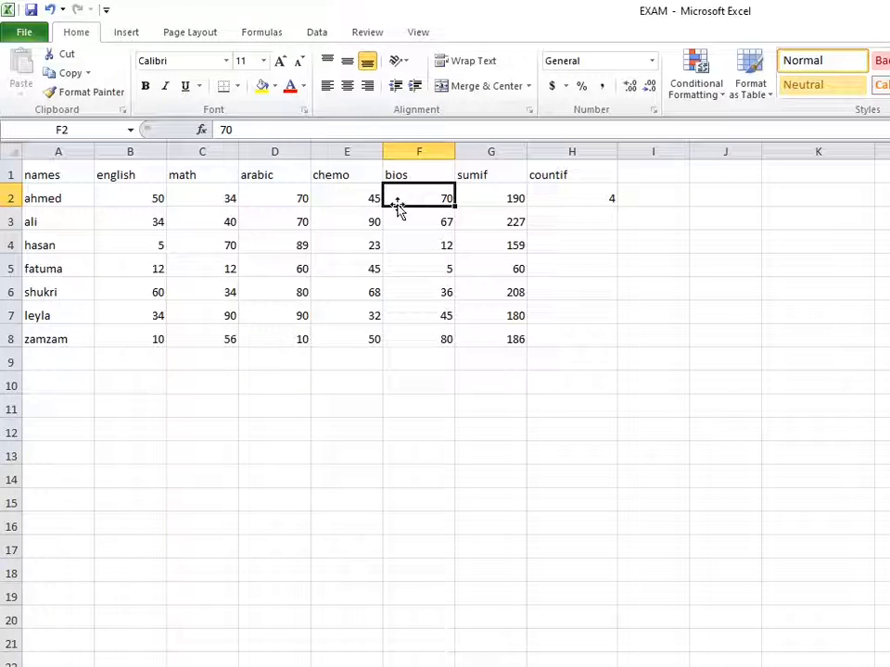
left_click(299, 198)
left_click(157, 196)
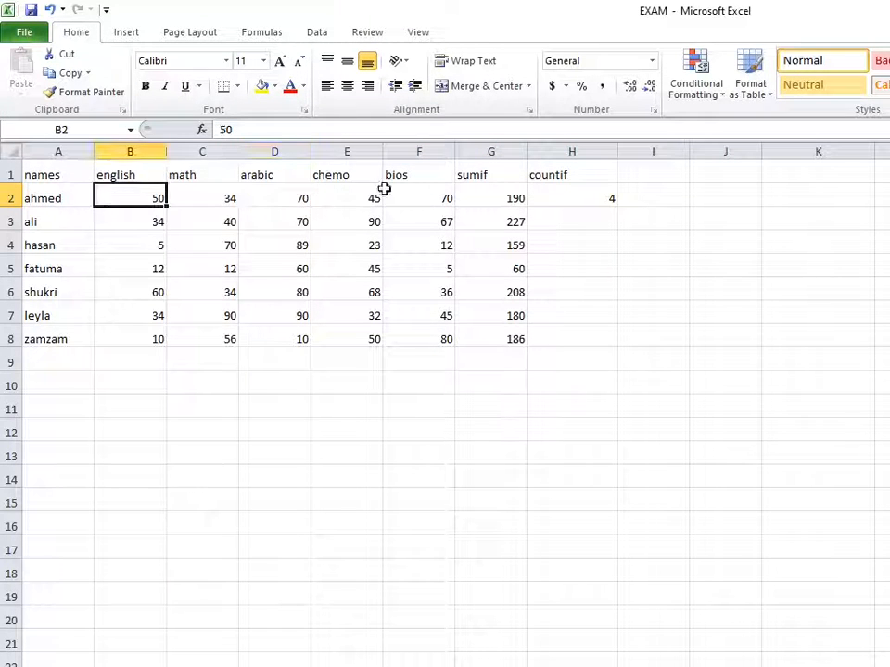
left_click(579, 198)
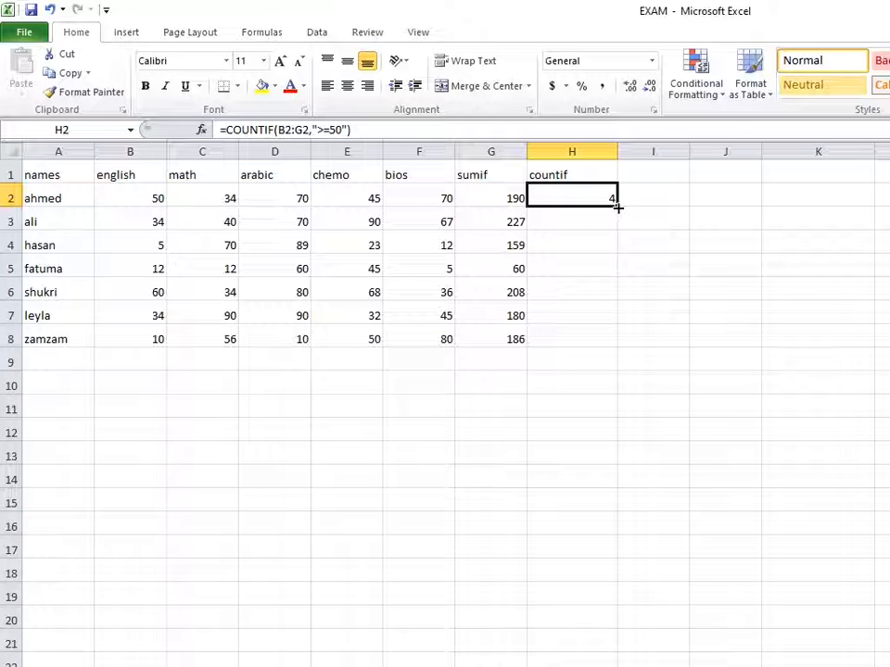
left_click_drag(617, 208, 615, 344)
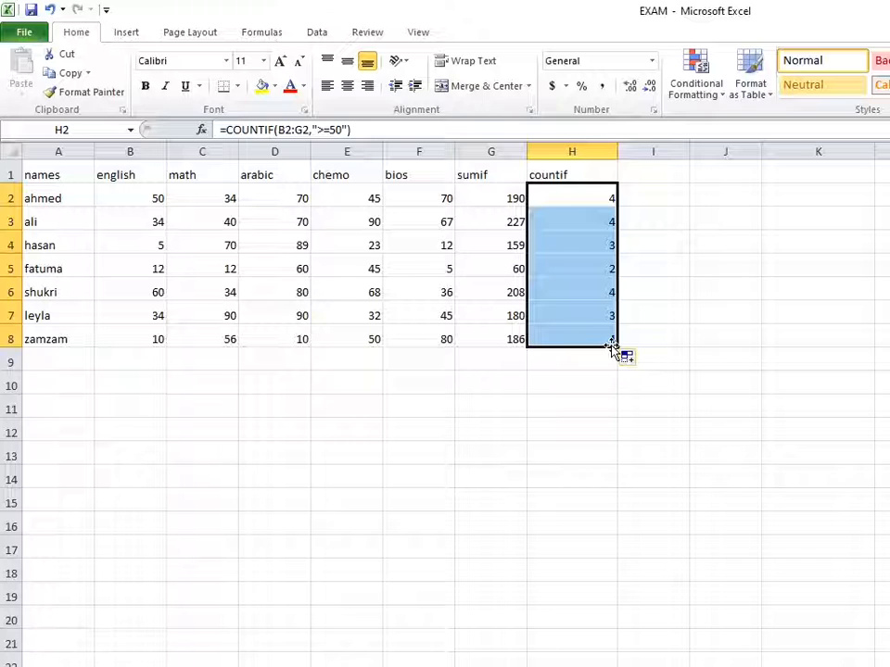
left_click(568, 380)
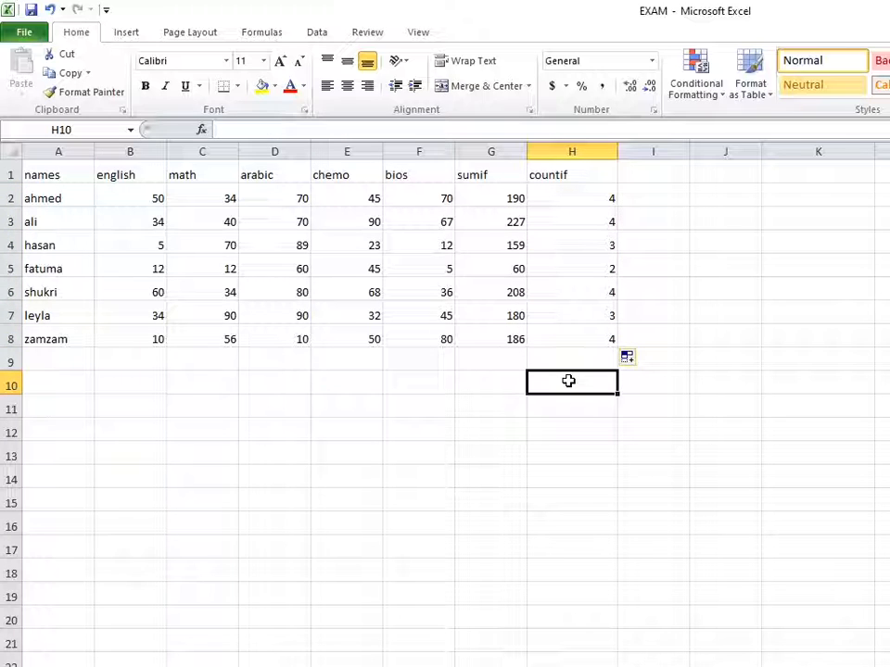